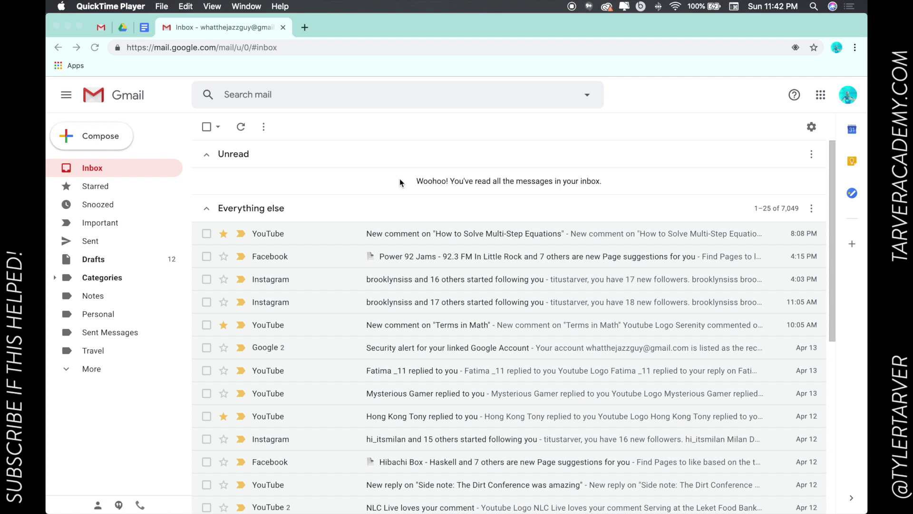
- Open the YouTube 'Multi-Step Equations' comment email and show its label list
click(383, 233)
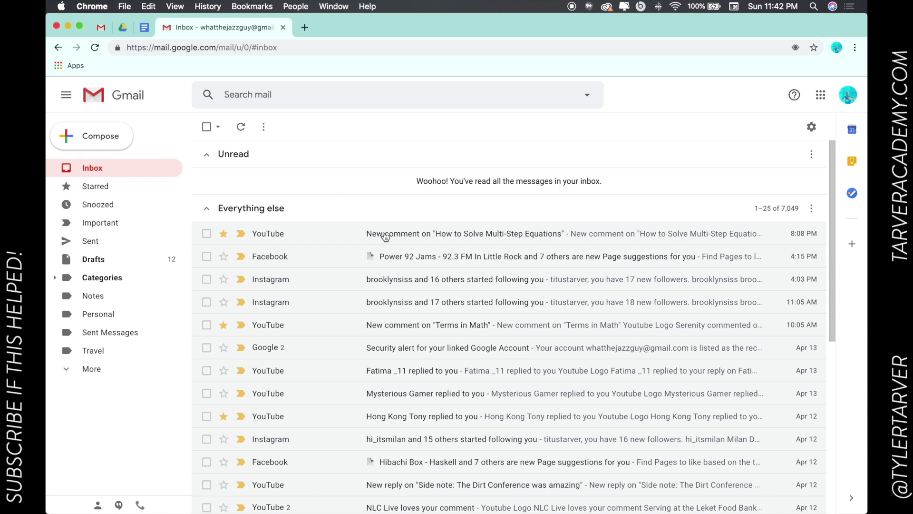
click(412, 233)
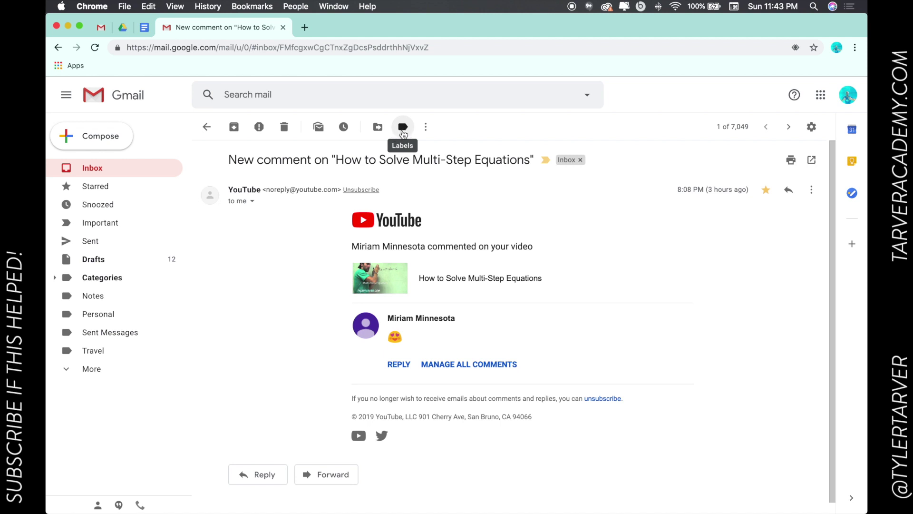
click(403, 134)
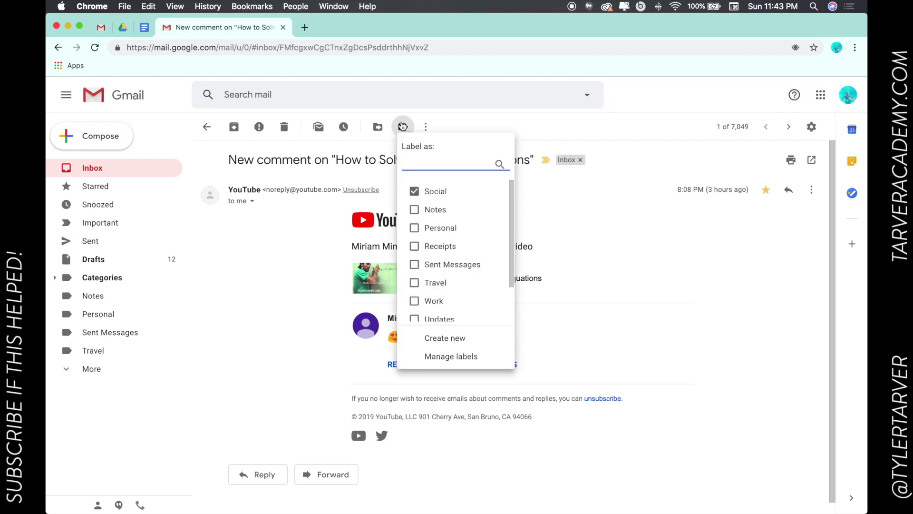
- Create a top-level 'Nice Comment' label, with no parent, and apply it to this email
click(417, 193)
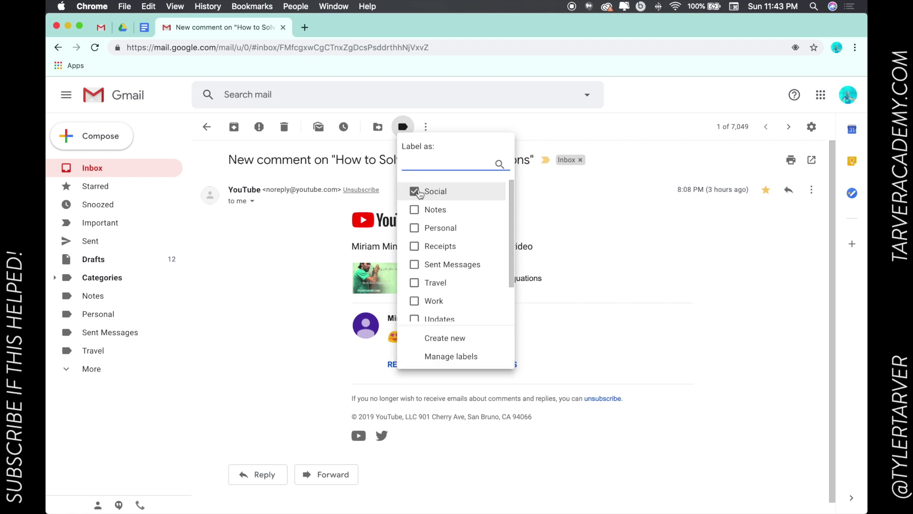
click(426, 164)
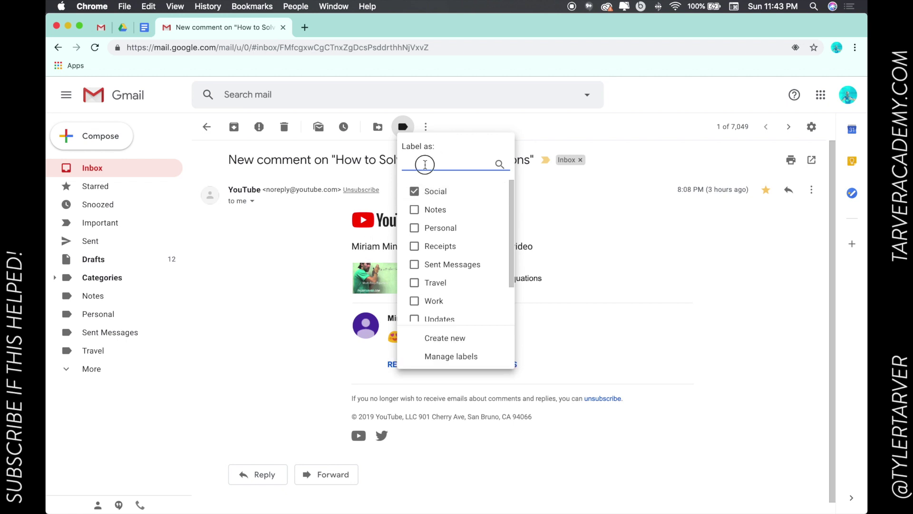
scroll(418, 261, down, 2)
scroll(418, 261, up, 2)
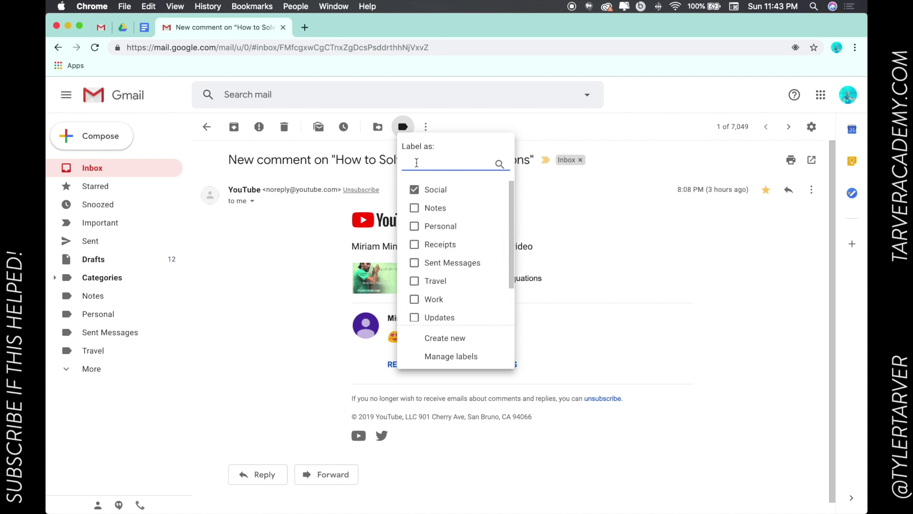
text(Nice )
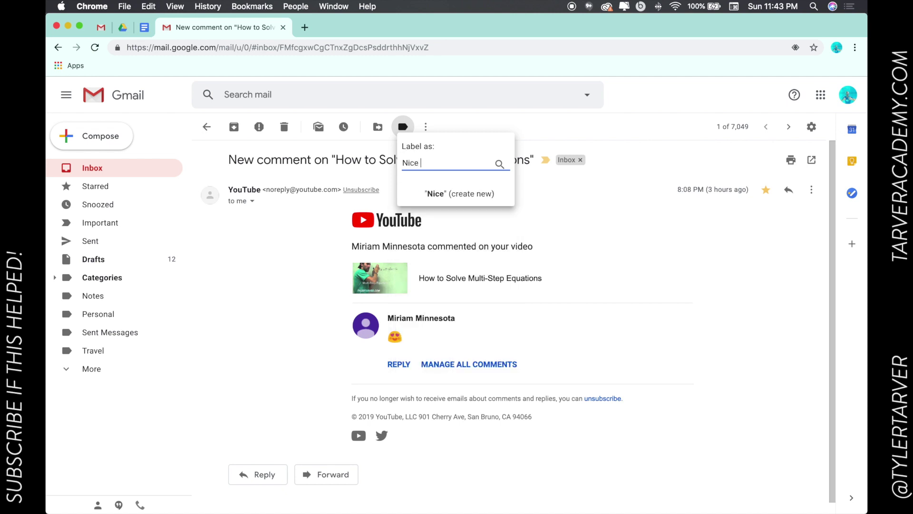
text(Comment)
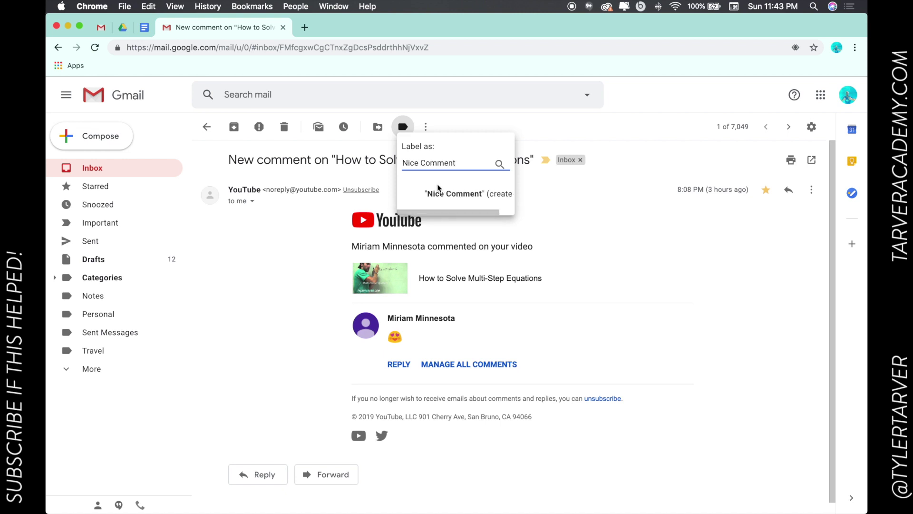
click(438, 193)
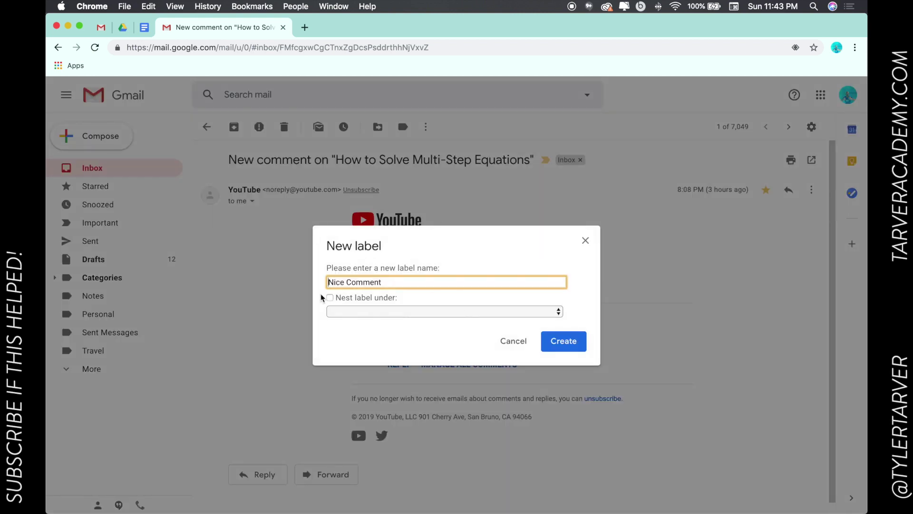
click(339, 310)
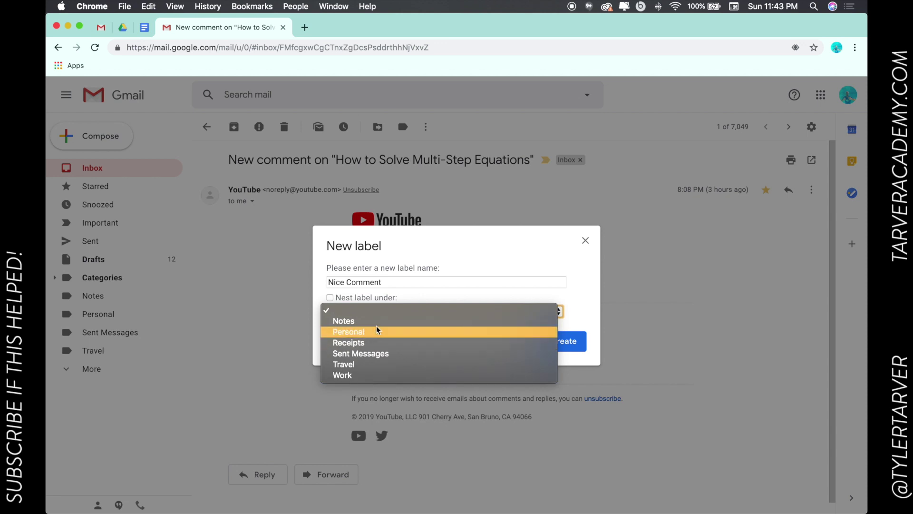
click(428, 292)
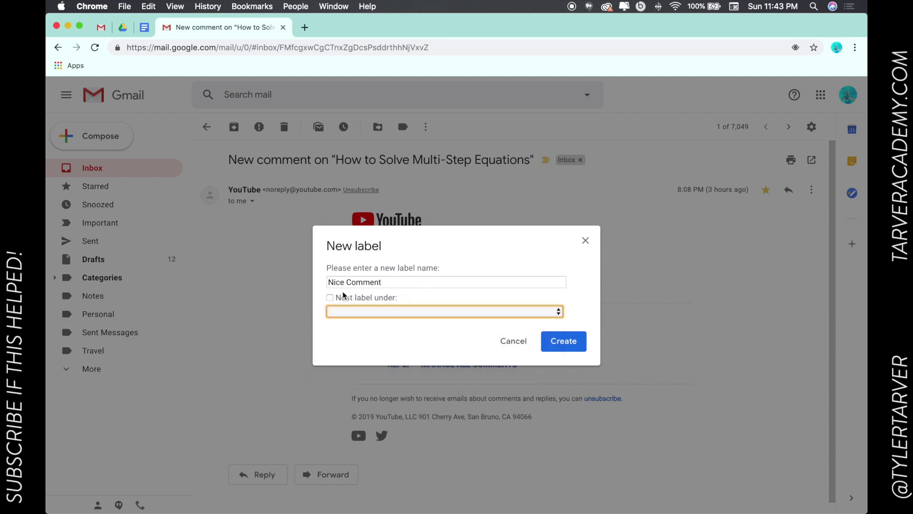
click(551, 340)
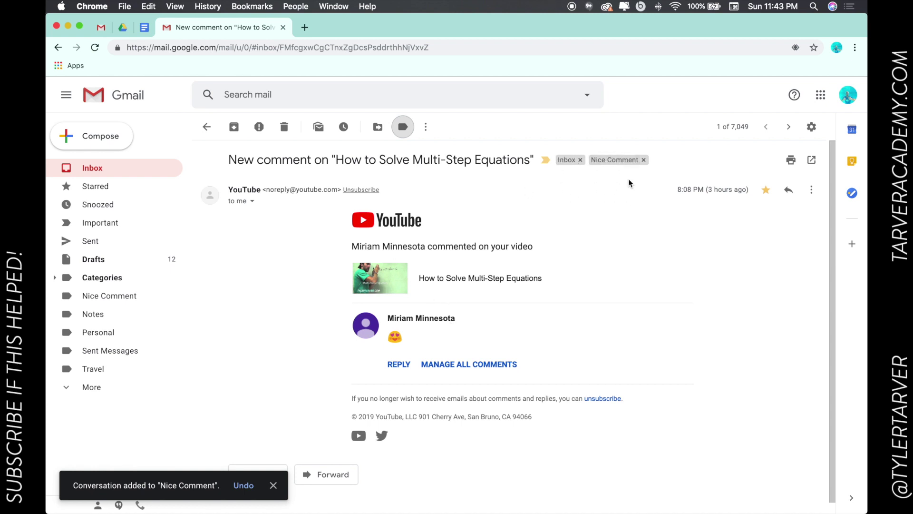
- Open the Terms in Math comment email and tick Nice Comment in its label list
click(615, 162)
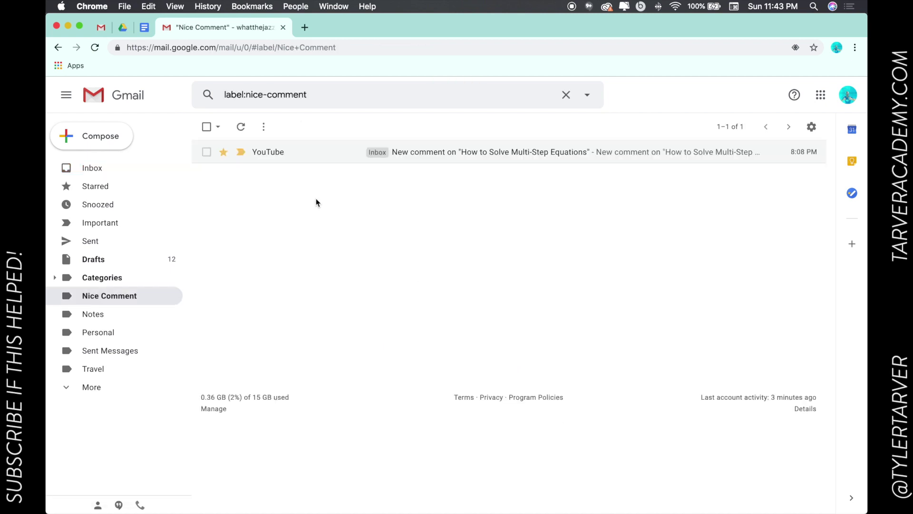
click(87, 173)
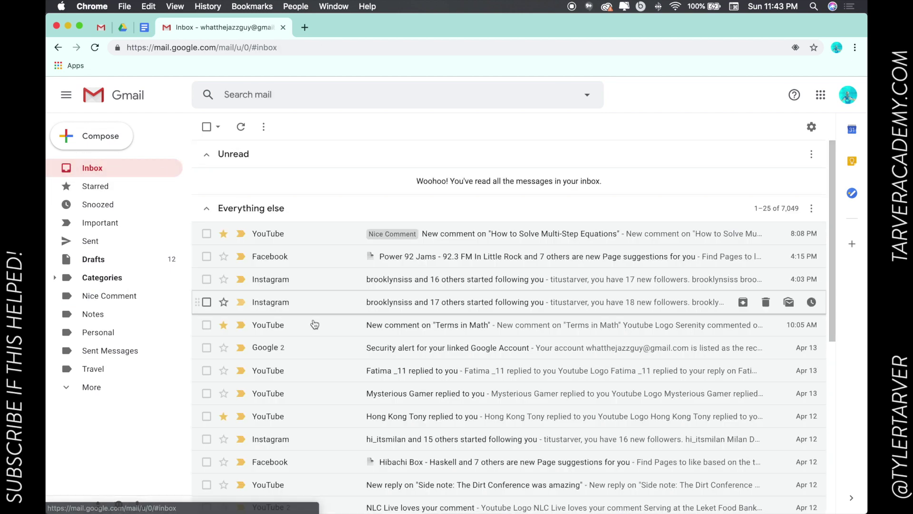
click(355, 327)
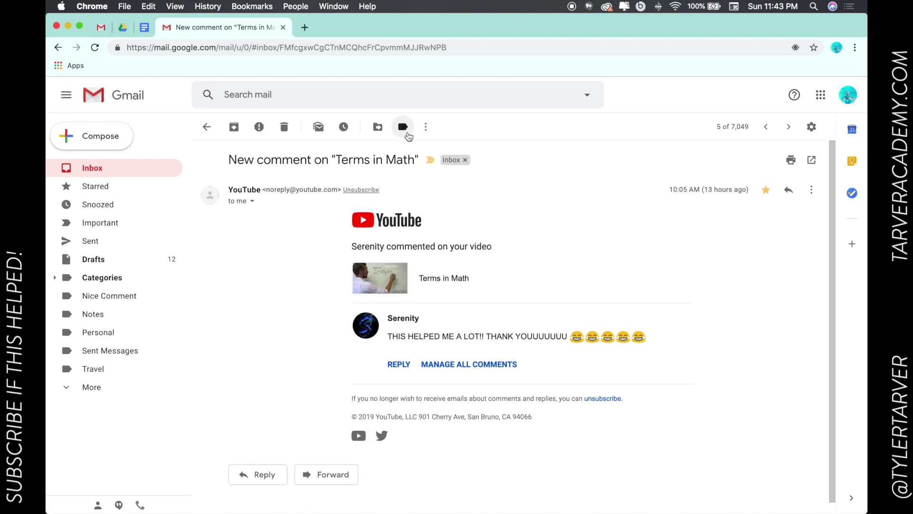
click(406, 133)
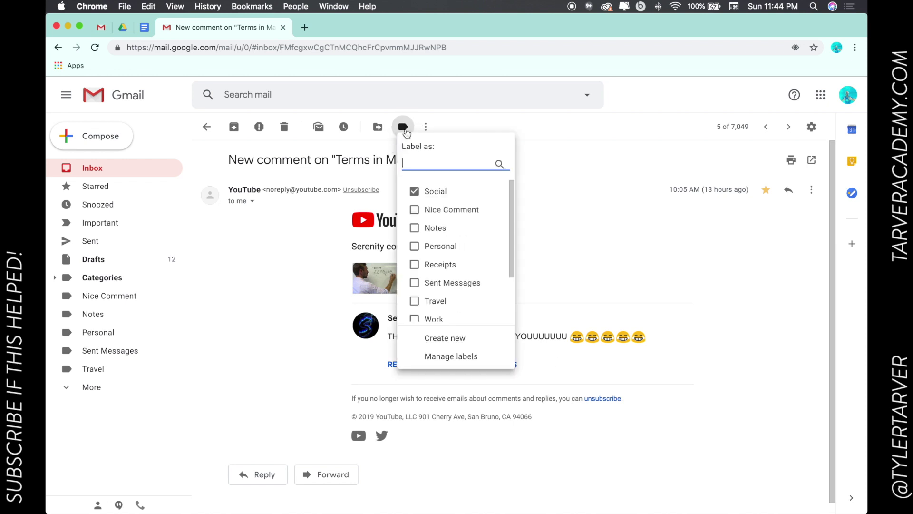
click(414, 211)
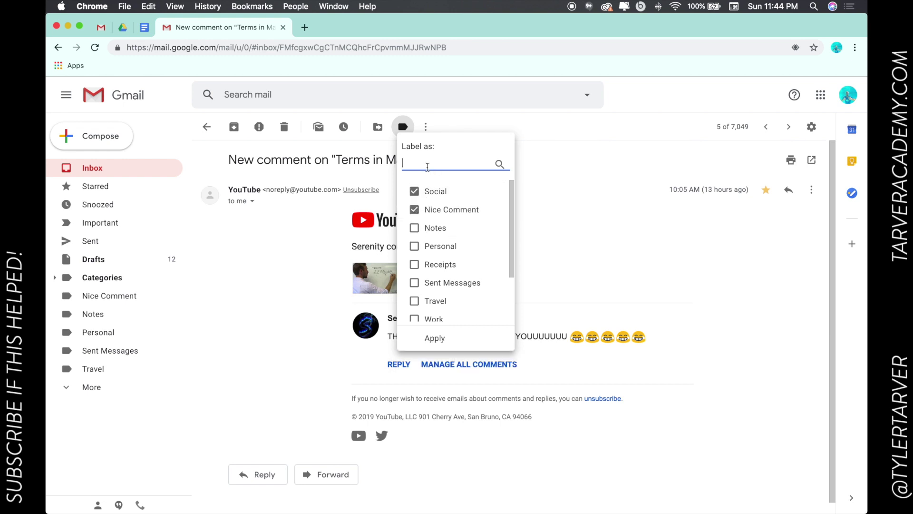
- Enter 'Thankful' as a new label name and choose to create it
text(Appr)
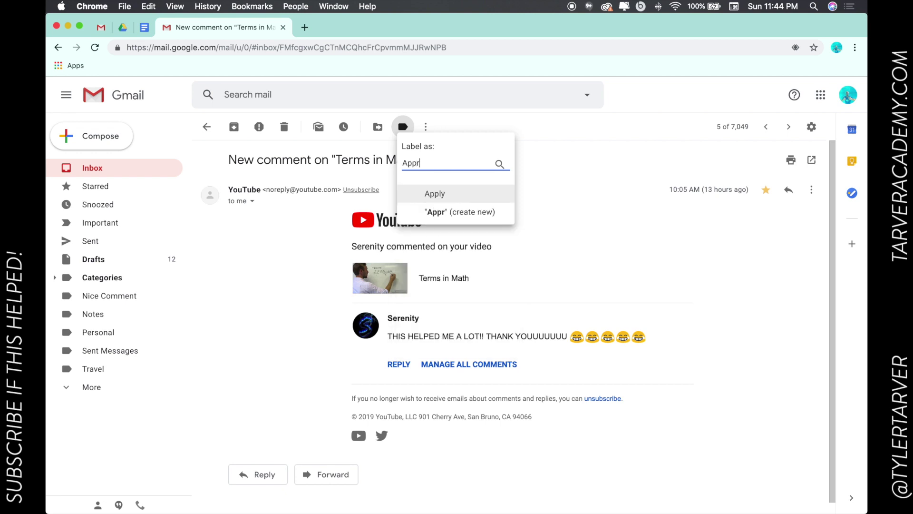
text(eciat)
text(ive)
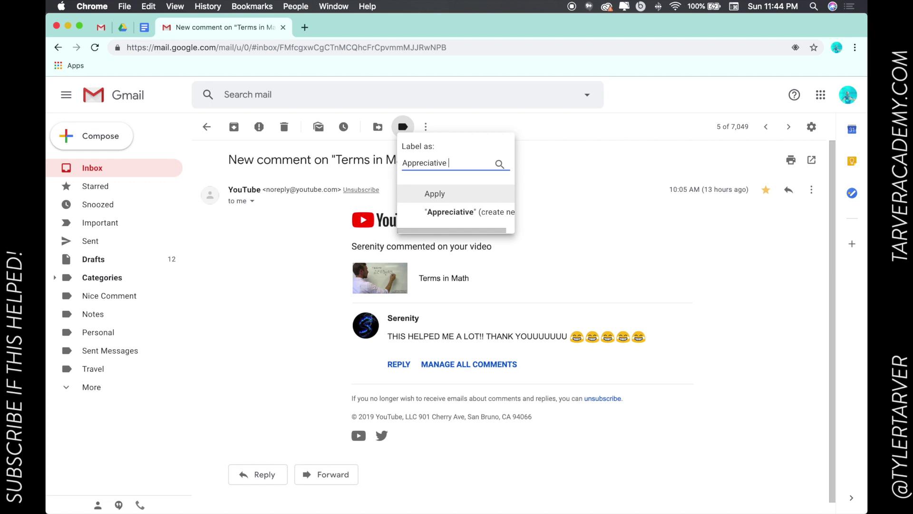
key(BackSpace)
key(BackSpace)
key(BackSpace)
key(BackSpace)
key(BackSpace)
key(BackSpace)
key(BackSpace)
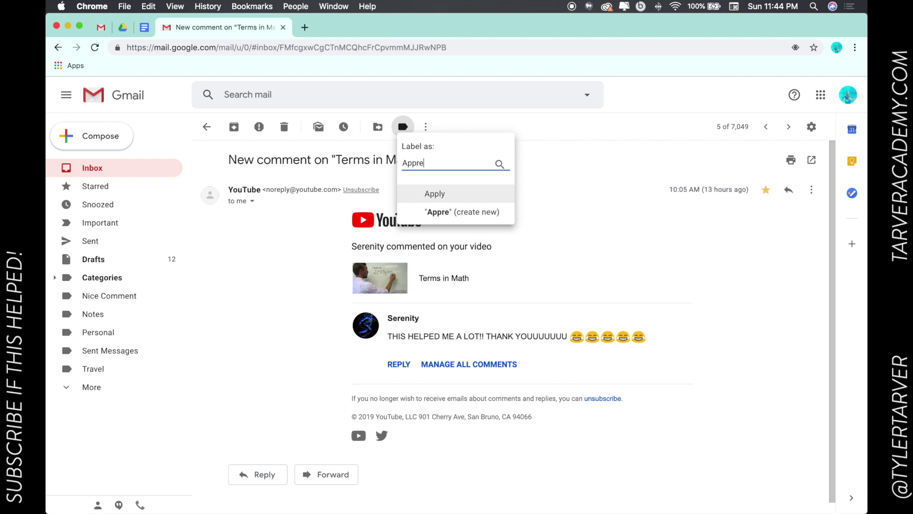
key(BackSpace)
key(BackSpace)
key(BackSpace)
key(BackSpace)
key(BackSpace)
text(They were )
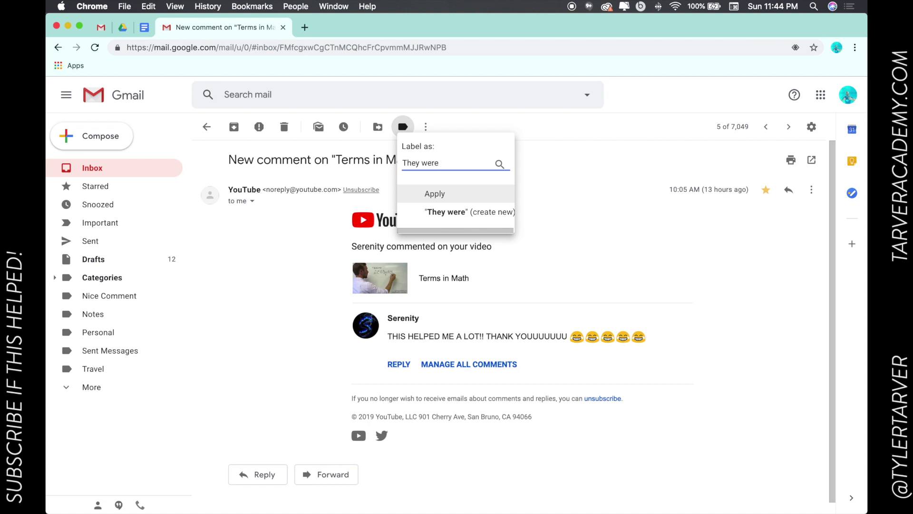
text(To)
key(BackSpace)
text(V)
key(BackSpace)
key(BackSpace)
key(BackSpace)
key(BackSpace)
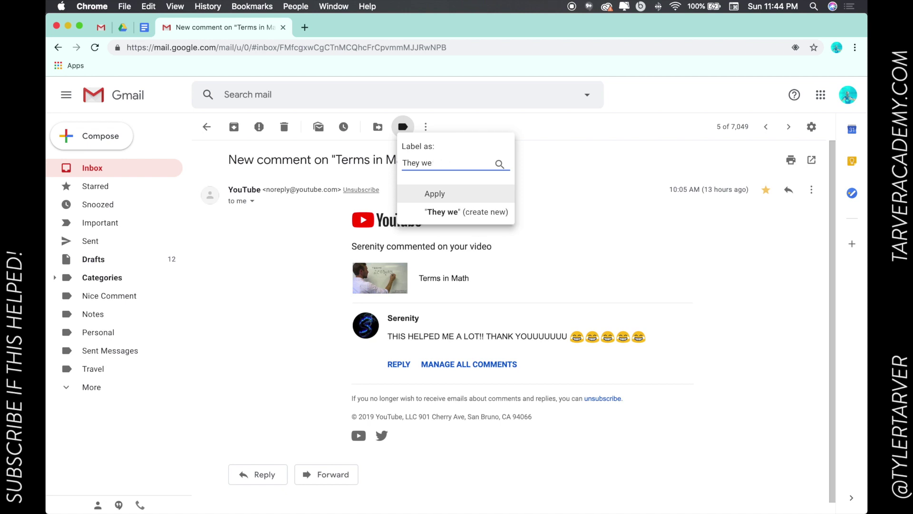
key(BackSpace)
key(BackSpace)
key(BackSpace)
key(BackSpace)
key(BackSpace)
text(ank)
key(BackSpace)
key(BackSpace)
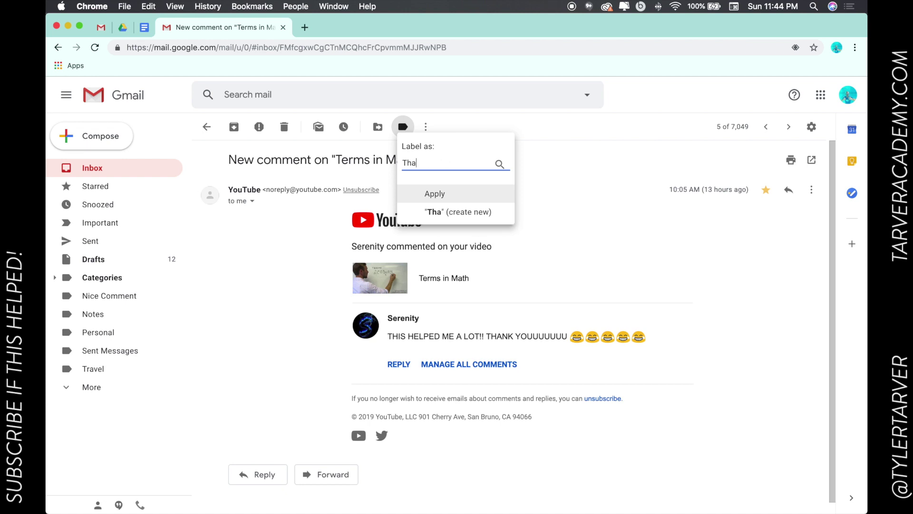
text(nkful)
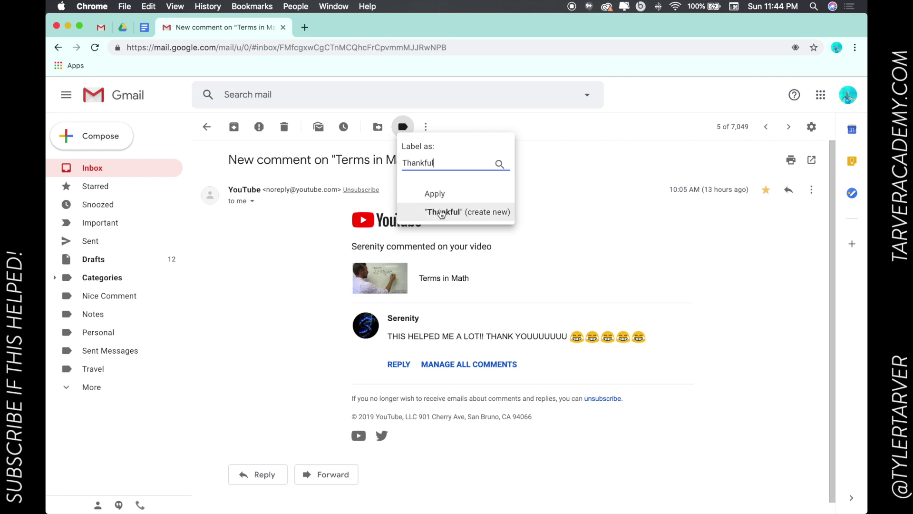
click(441, 213)
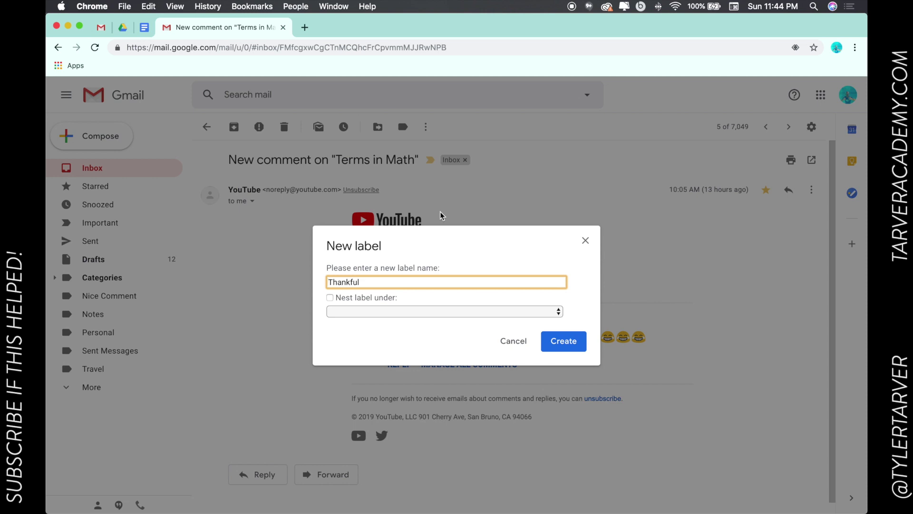
- Nest the Thankful label under Nice Comment and create it on the Terms in Math email
click(330, 298)
click(347, 312)
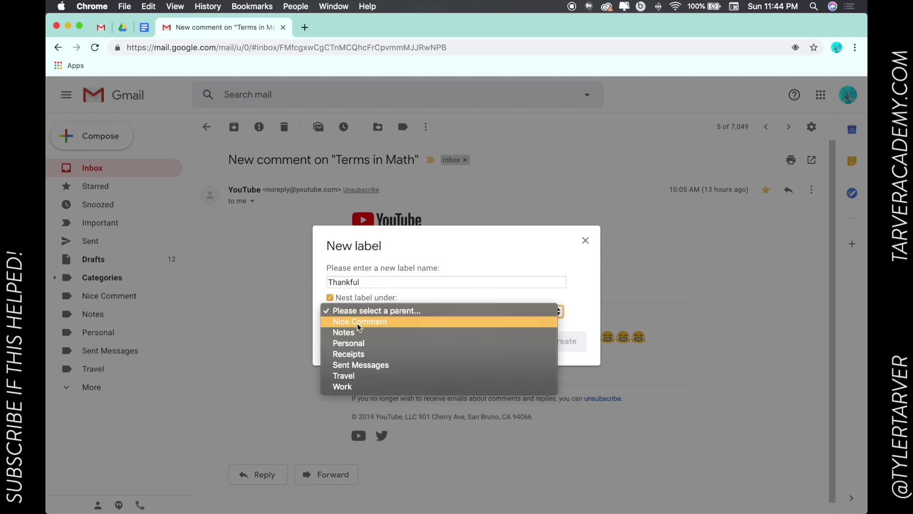
click(369, 311)
click(563, 341)
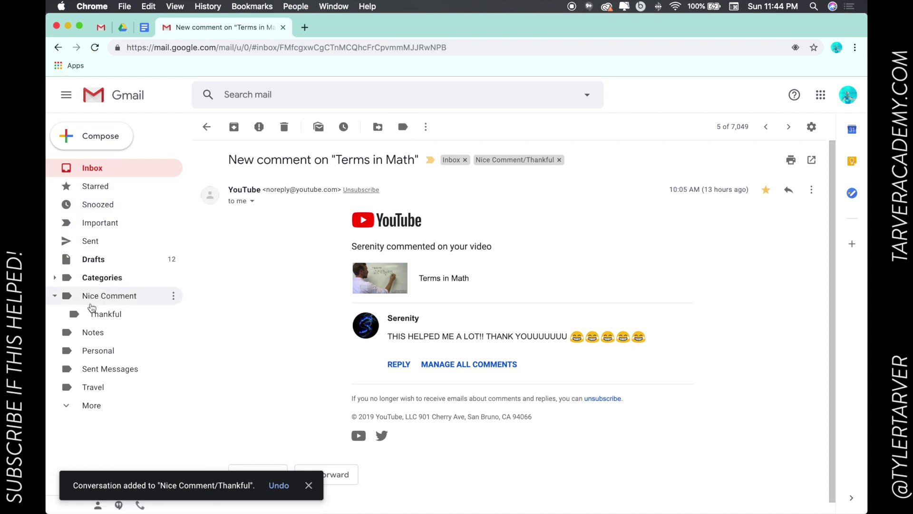
- Open Nice Comment, then its Thankful sub-label, to list the Terms in Math email
click(94, 303)
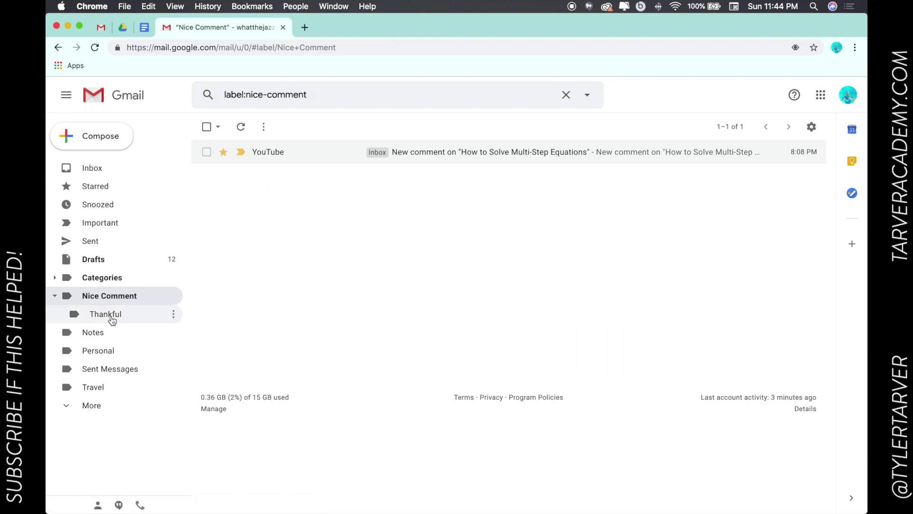
click(112, 320)
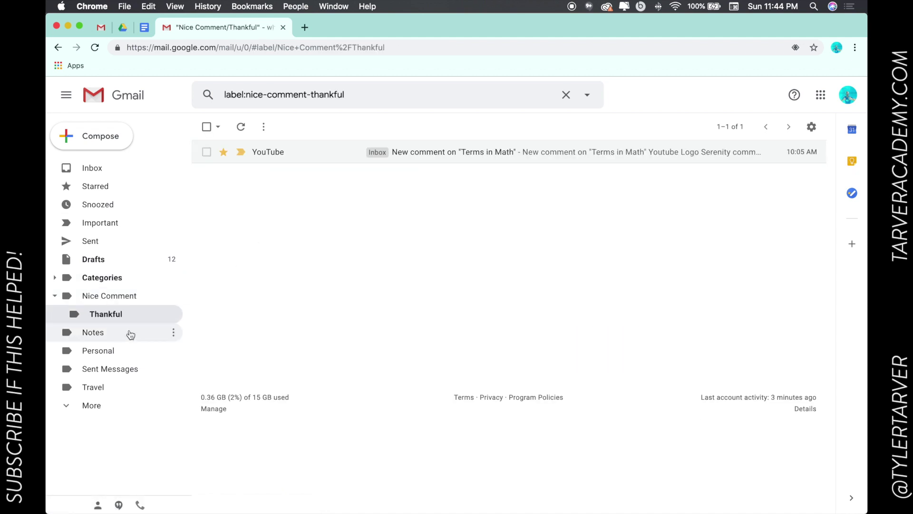